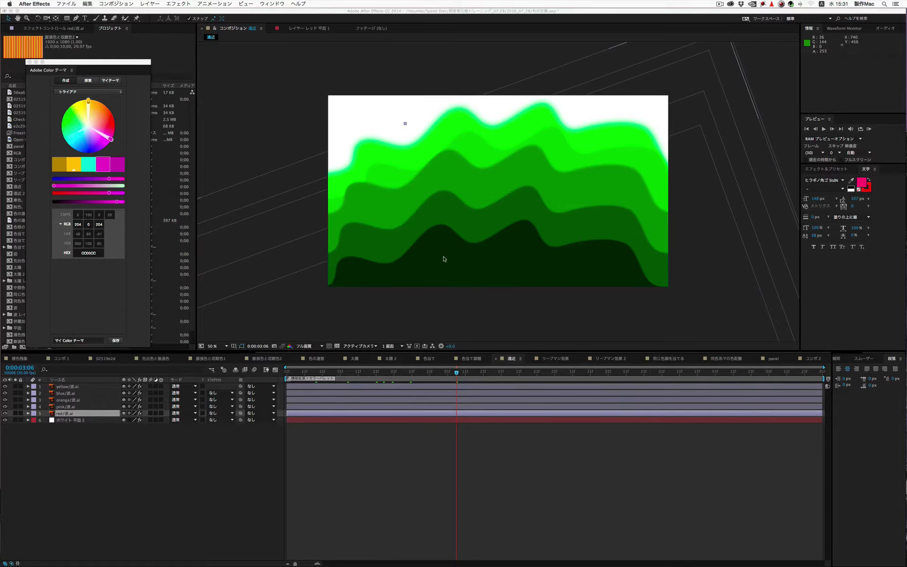
Hide and reshow the darkest wave band, then scrub back to an earlier frame
{"action": "left_click", "coordinate": [5, 387]}
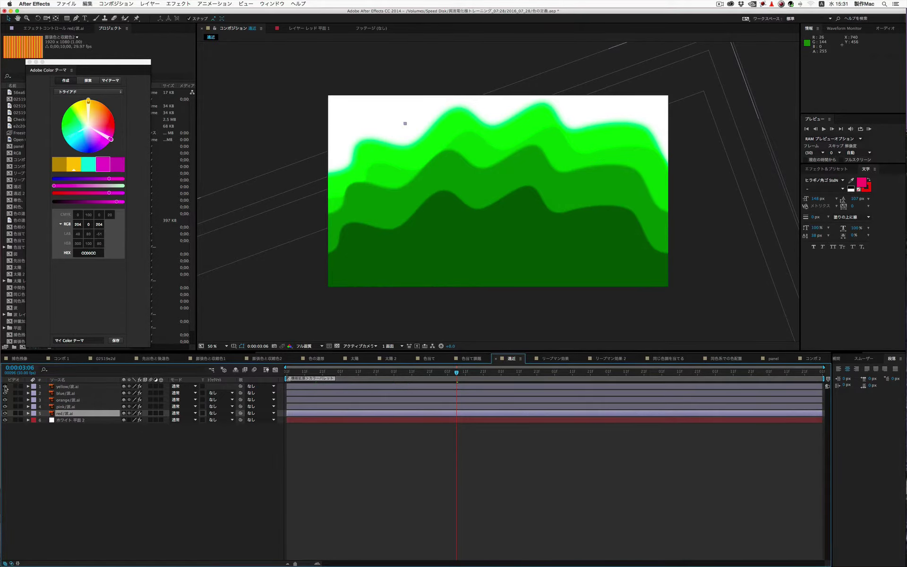
{"action": "left_click", "coordinate": [5, 386]}
{"action": "left_click_drag", "start_coordinate": [307, 372], "coordinate": [427, 377]}
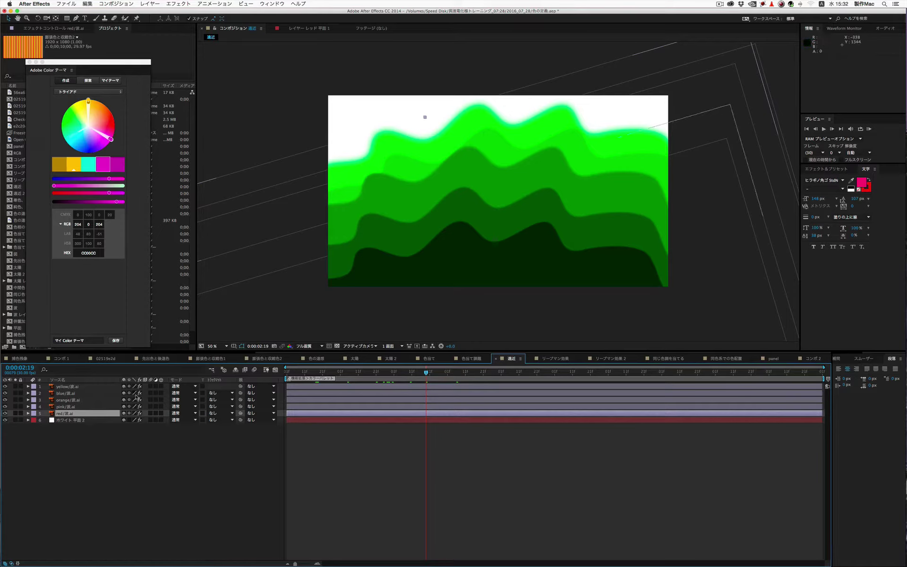
Toggle each wave band's layer visibility to identify its layer, leaving all bands visible
{"action": "left_click", "coordinate": [5, 386]}
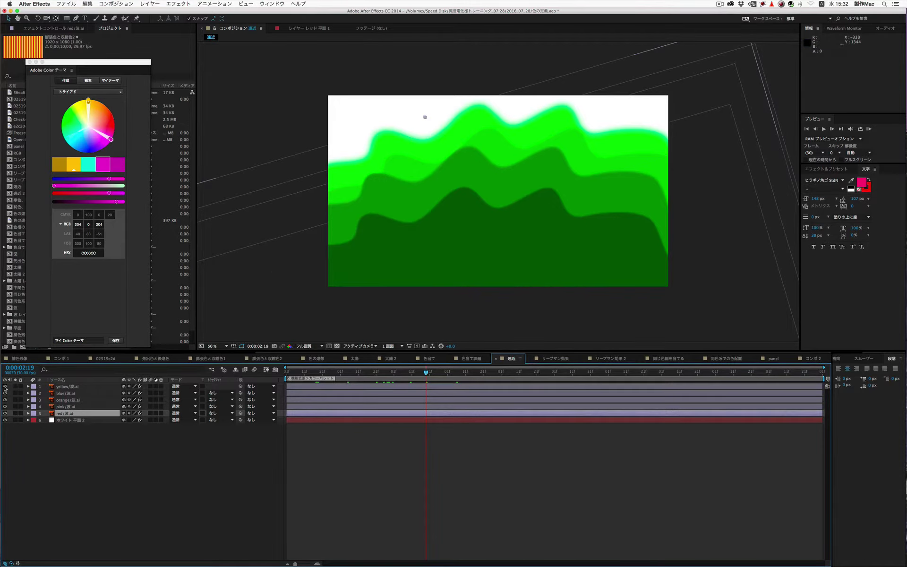
{"action": "left_click", "coordinate": [4, 386]}
{"action": "left_click", "coordinate": [5, 393]}
{"action": "left_click", "coordinate": [5, 393]}
{"action": "left_click", "coordinate": [5, 399]}
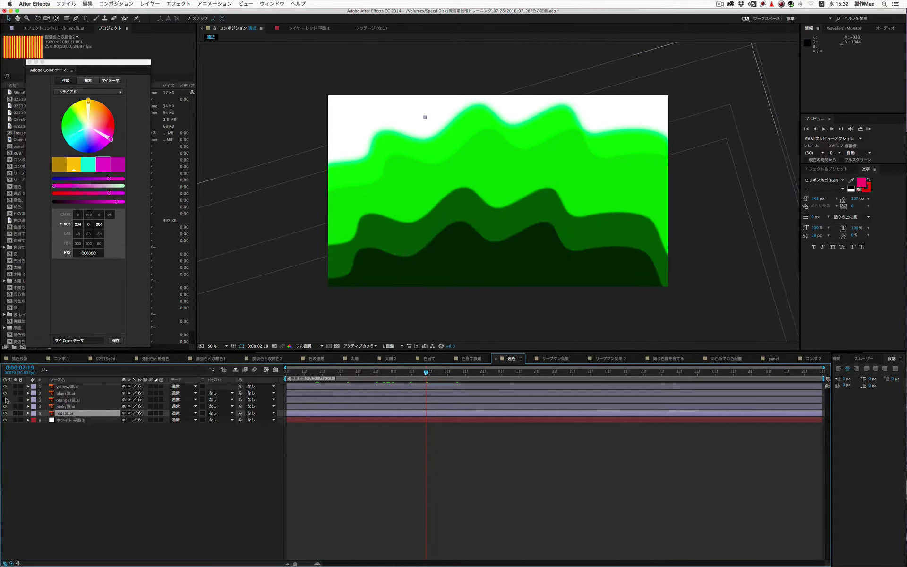
{"action": "left_click", "coordinate": [5, 400]}
{"action": "left_click", "coordinate": [5, 406]}
{"action": "left_click", "coordinate": [5, 406]}
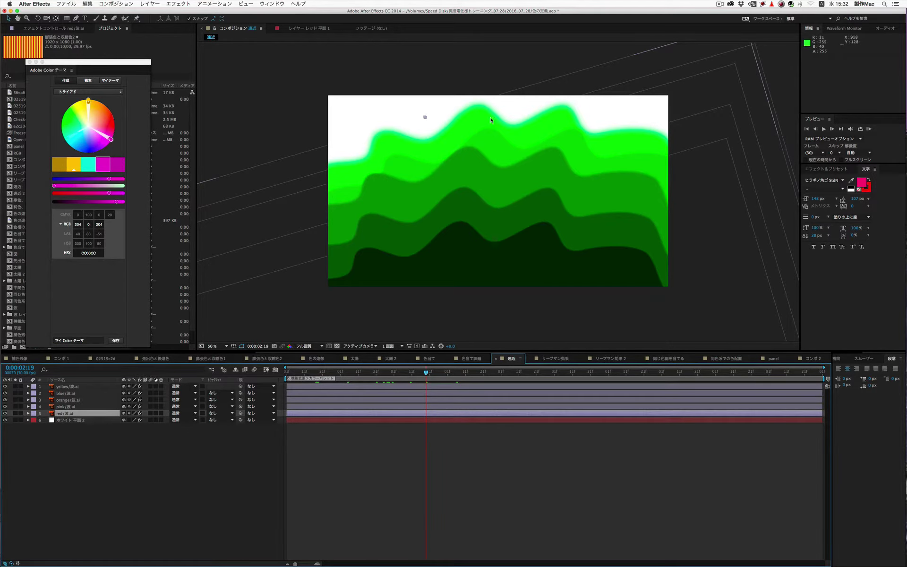
Zoom the Composition viewer in and back out to 50%
{"action": "scroll", "coordinate": [494, 123], "scroll_direction": "up", "scroll_amount": 4}
{"action": "scroll", "coordinate": [505, 156], "scroll_direction": "down", "scroll_amount": 2}
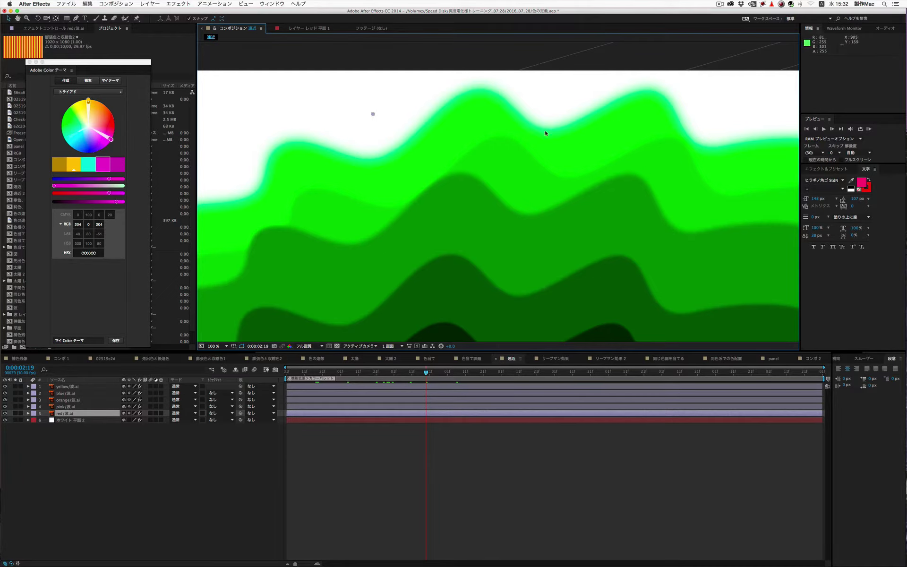
{"action": "key", "text": "comma"}
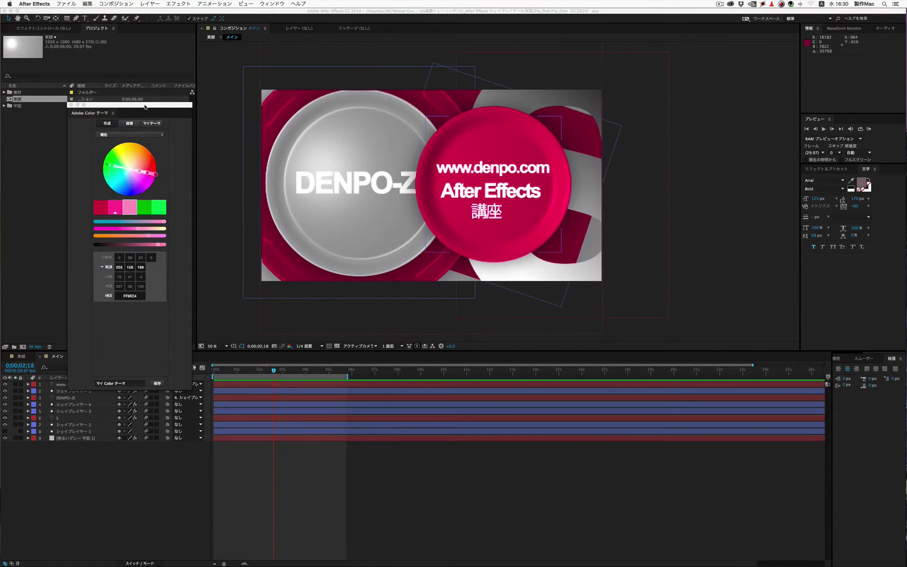
{"action": "left_click_drag", "start_coordinate": [144, 106], "coordinate": [133, 63]}
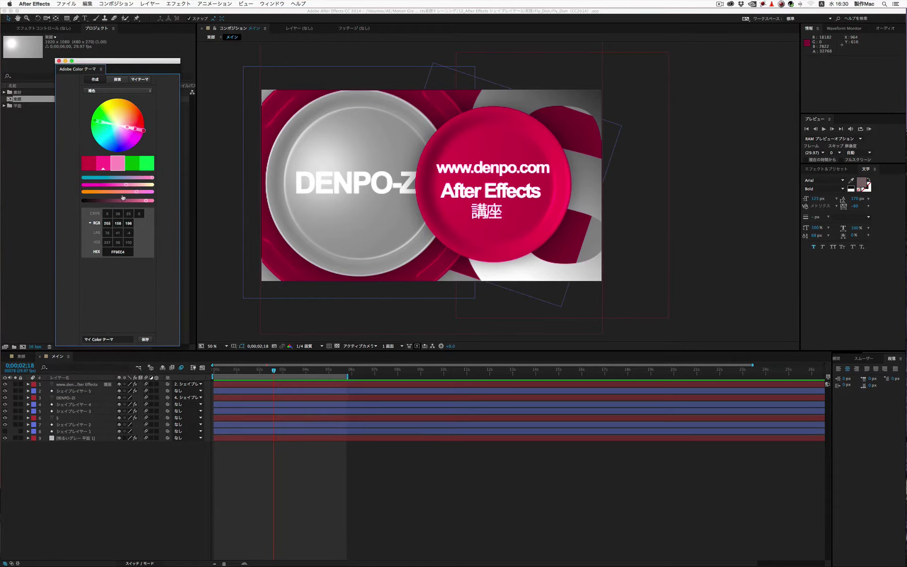
{"action": "left_click", "coordinate": [80, 392]}
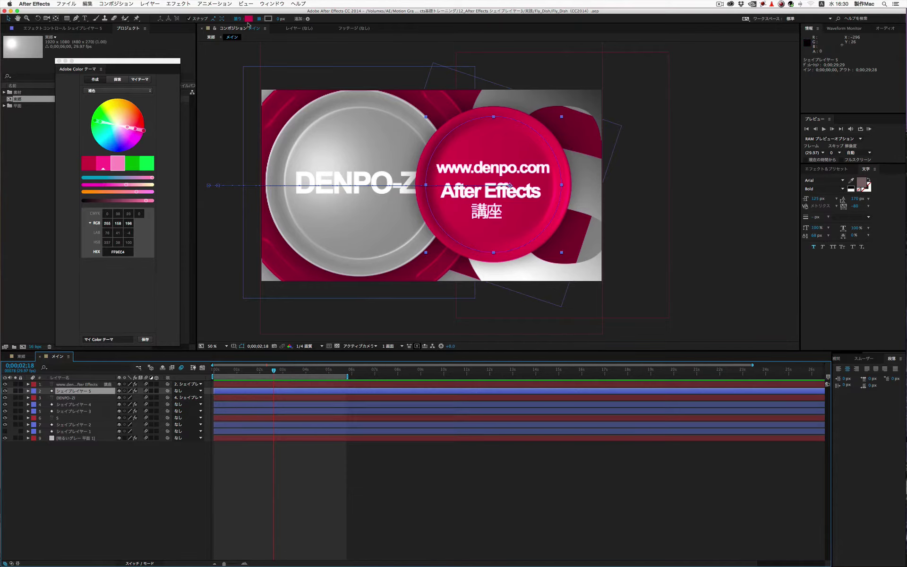
{"action": "left_click", "coordinate": [249, 18]}
{"action": "left_click", "coordinate": [325, 339]}
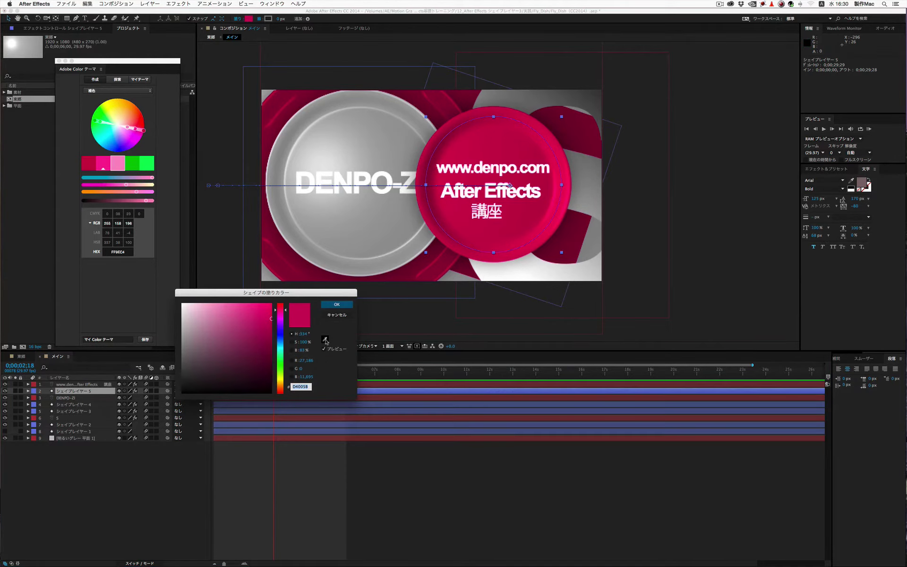
{"action": "left_click", "coordinate": [147, 163]}
{"action": "left_click", "coordinate": [88, 163]}
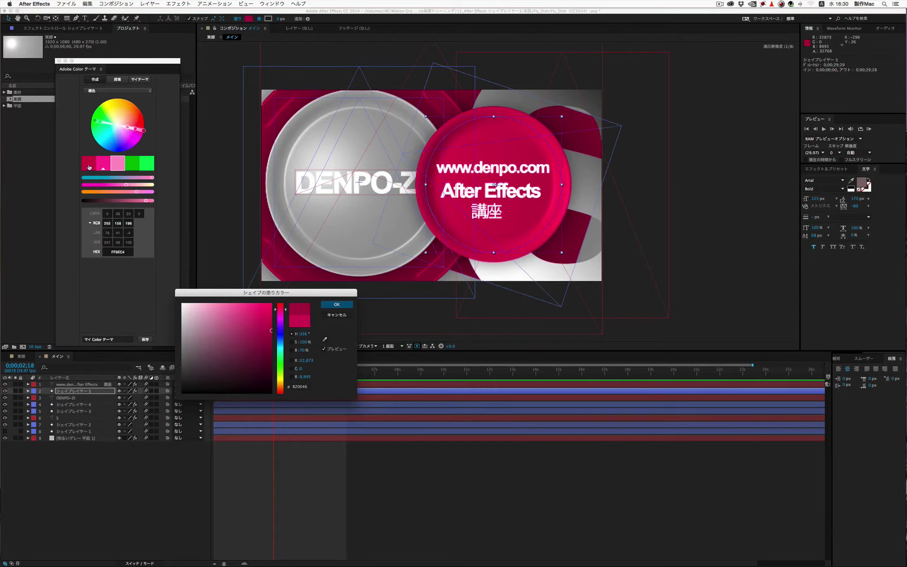
{"action": "left_click", "coordinate": [348, 305]}
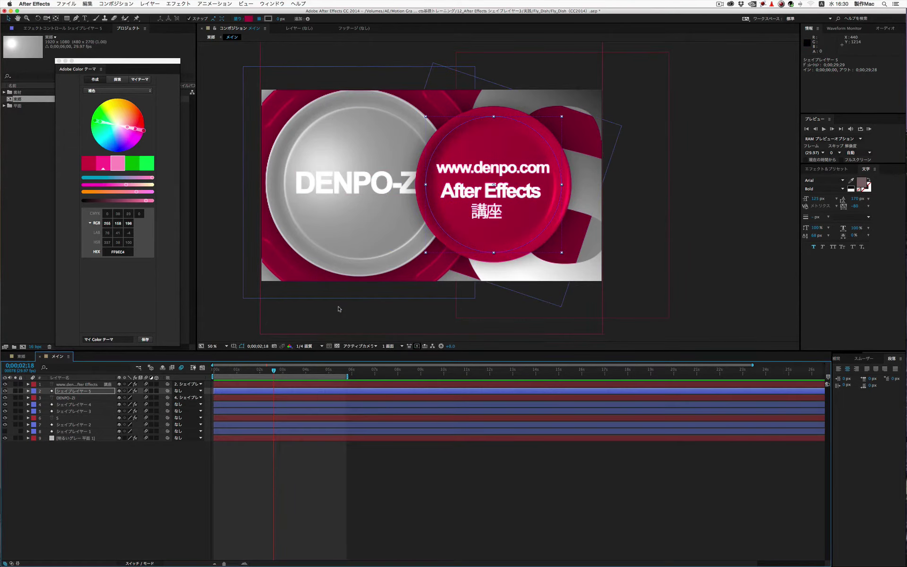
{"action": "left_click", "coordinate": [71, 404]}
Fill the ring around the left disc, シェイプレイヤー 3, with bright pink FF5497
{"action": "left_click", "coordinate": [73, 412]}
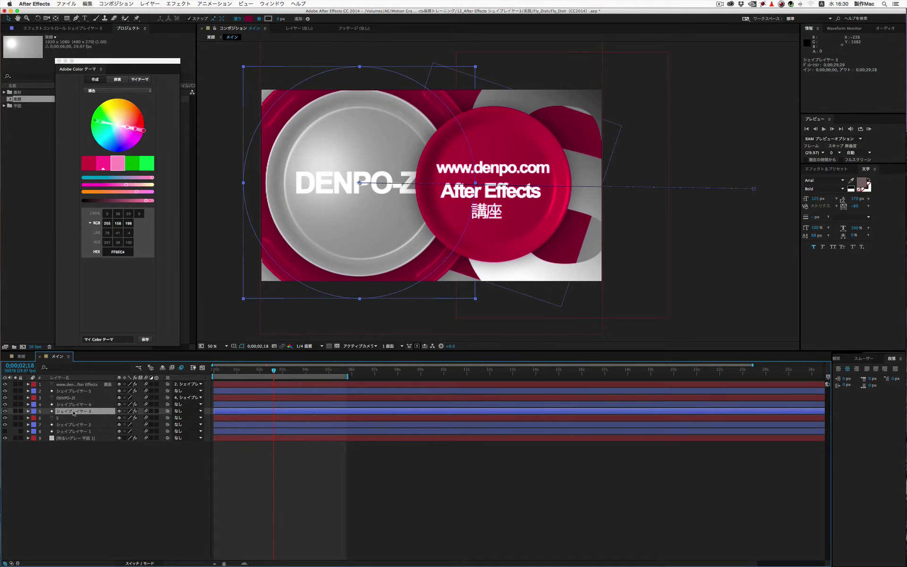
{"action": "left_click", "coordinate": [249, 19]}
{"action": "left_click", "coordinate": [326, 338]}
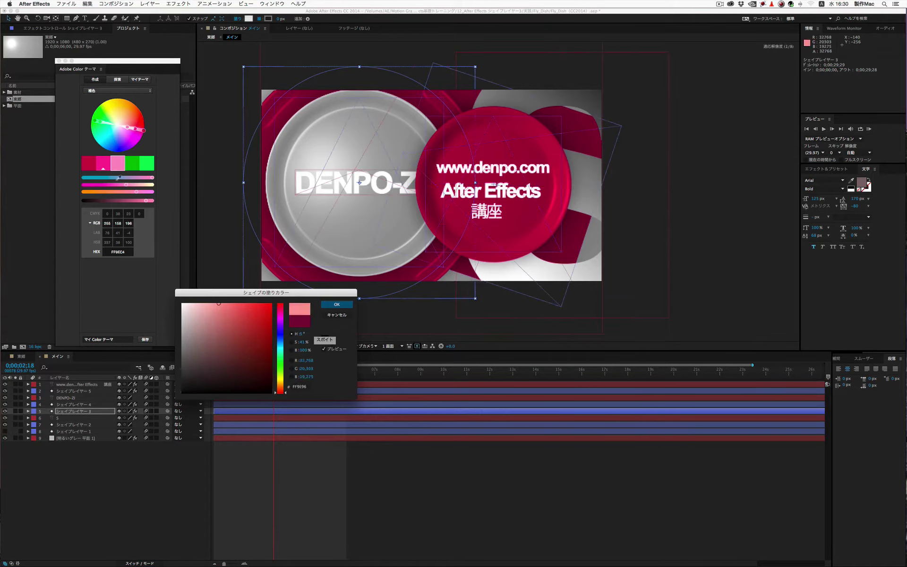
{"action": "left_click", "coordinate": [107, 167]}
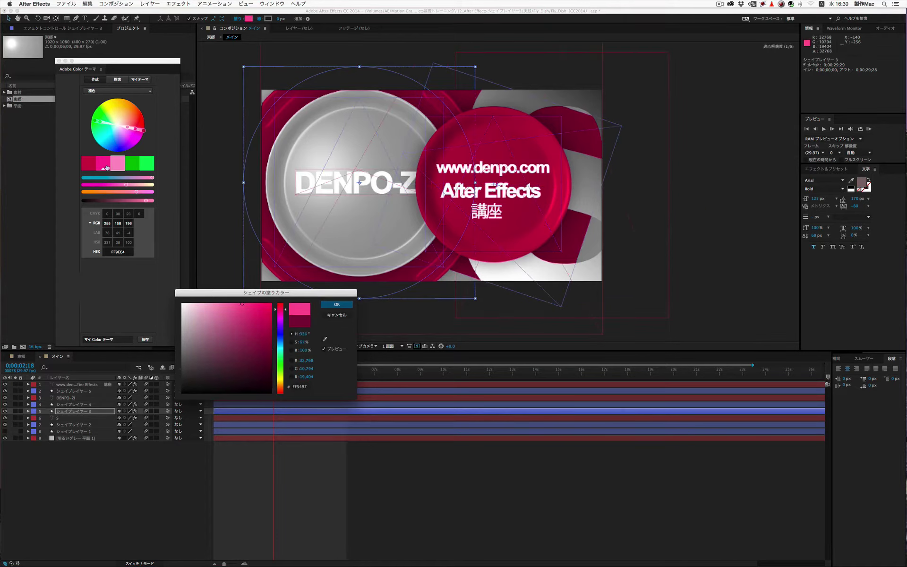
{"action": "left_click", "coordinate": [336, 305]}
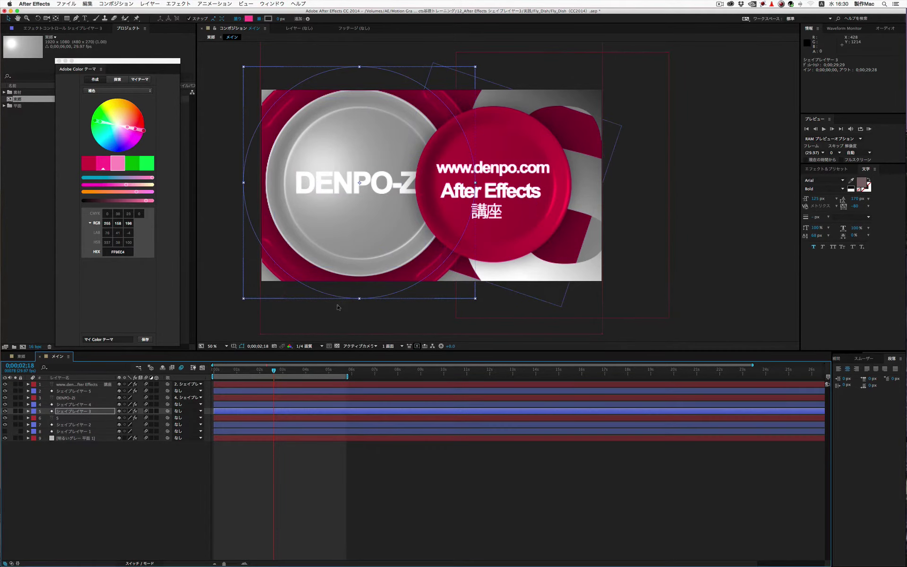
Fill the right-side background shapes, シェイプレイヤー 2, with light pink FF9EC4
{"action": "left_click", "coordinate": [75, 425]}
{"action": "left_click", "coordinate": [5, 424]}
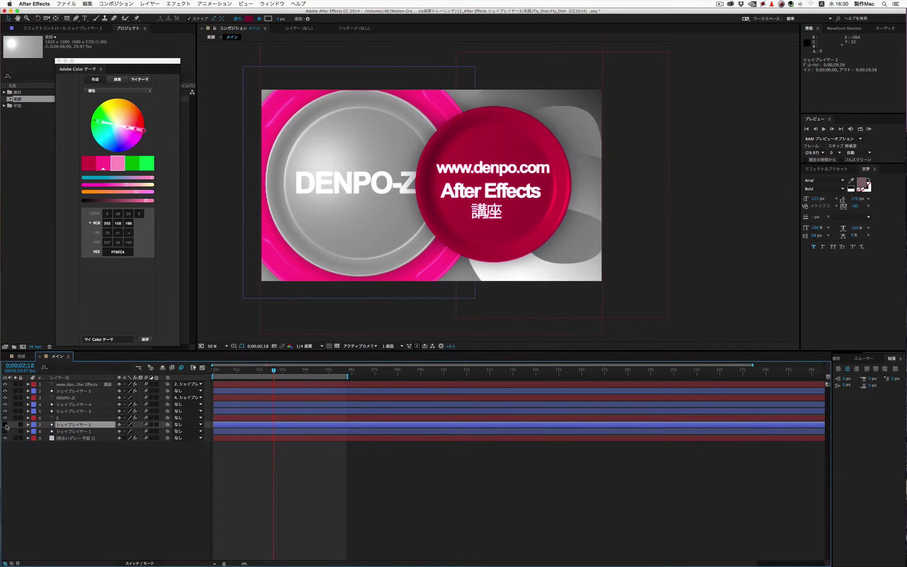
{"action": "left_click", "coordinate": [4, 424]}
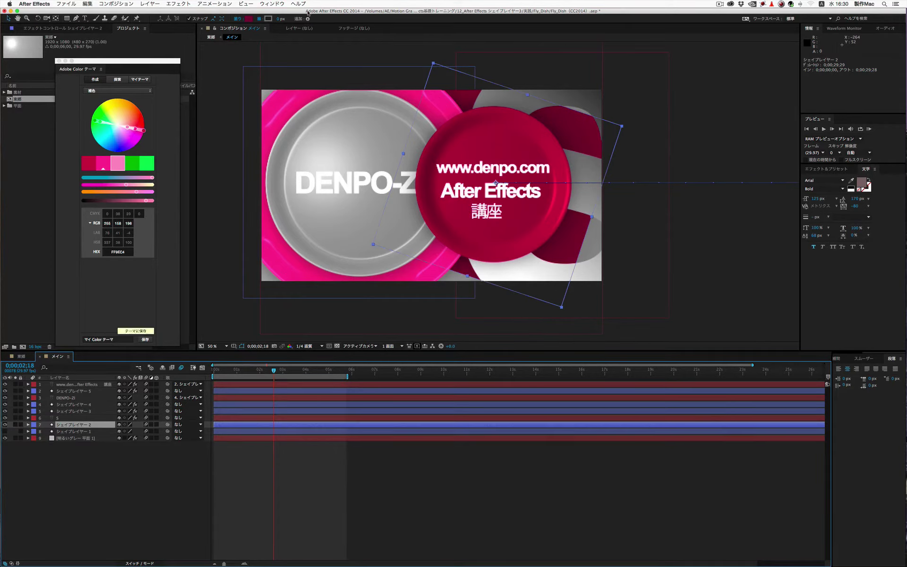
{"action": "left_click", "coordinate": [248, 19]}
{"action": "left_click", "coordinate": [324, 339]}
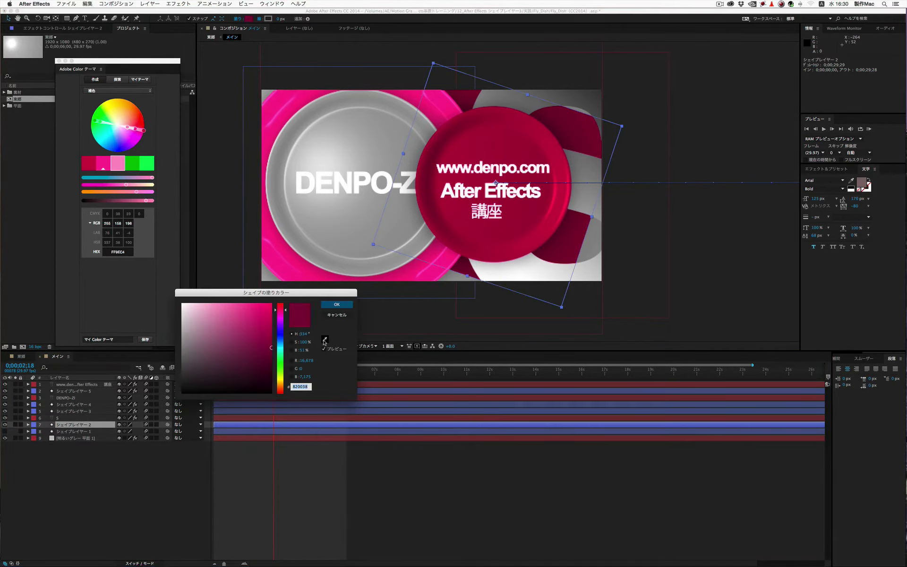
{"action": "left_click", "coordinate": [120, 167]}
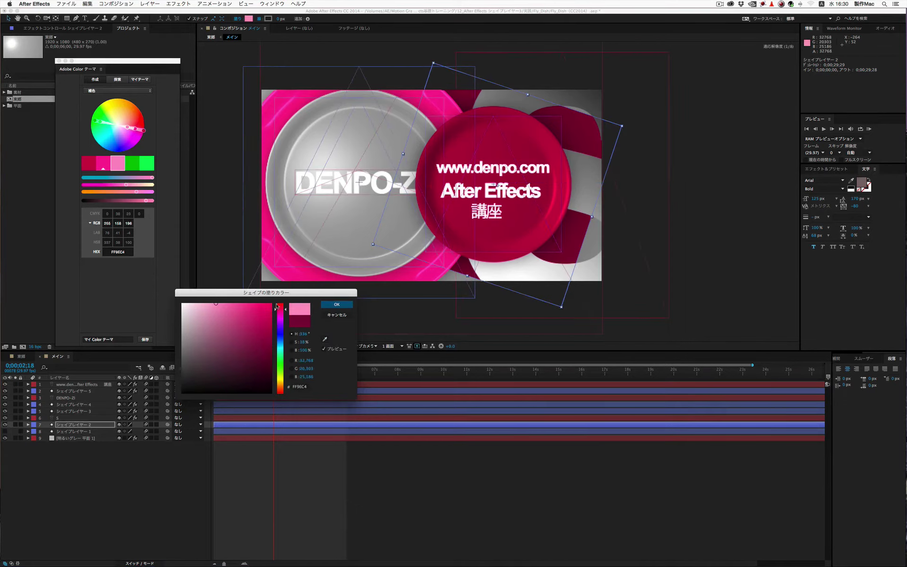
{"action": "left_click", "coordinate": [335, 304]}
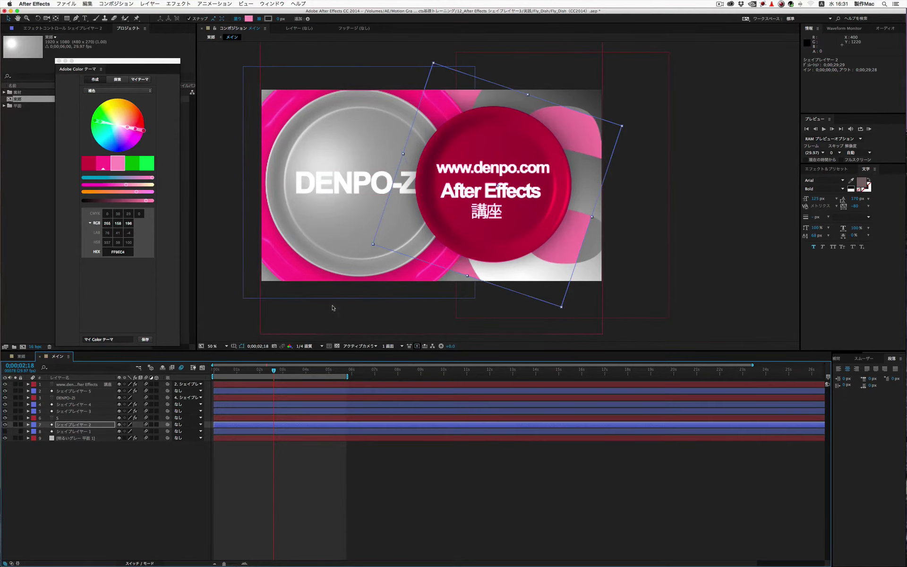
Change the background solid's colour to near-white F0F0F0 through Solid Settings
{"action": "left_click", "coordinate": [78, 438]}
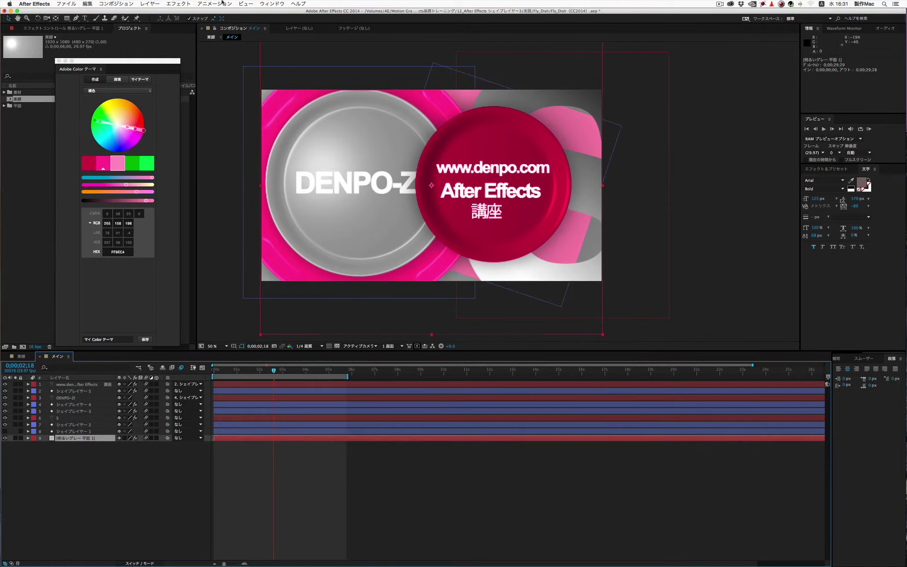
{"action": "left_click", "coordinate": [155, 2]}
{"action": "left_click", "coordinate": [161, 20]}
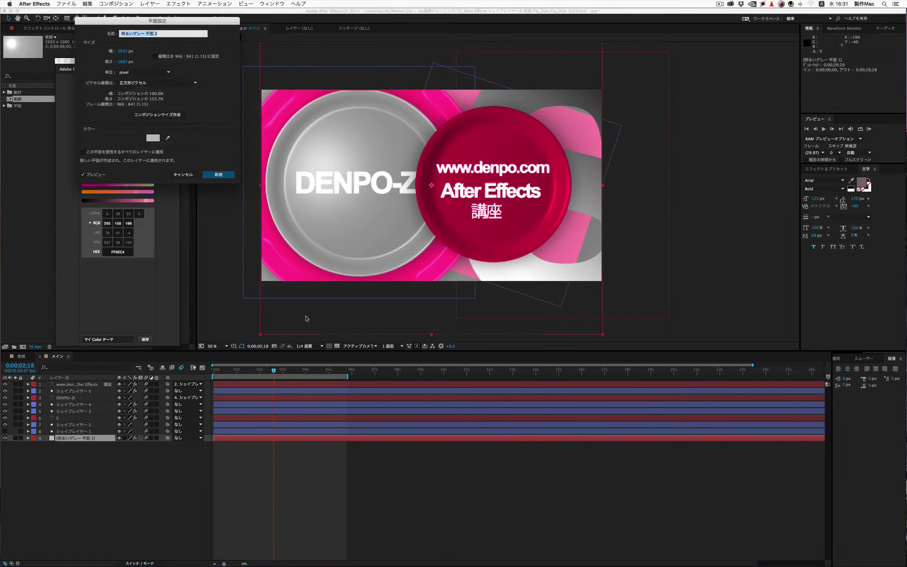
{"action": "left_click", "coordinate": [153, 137]}
{"action": "left_click_drag", "start_coordinate": [190, 312], "coordinate": [180, 307]}
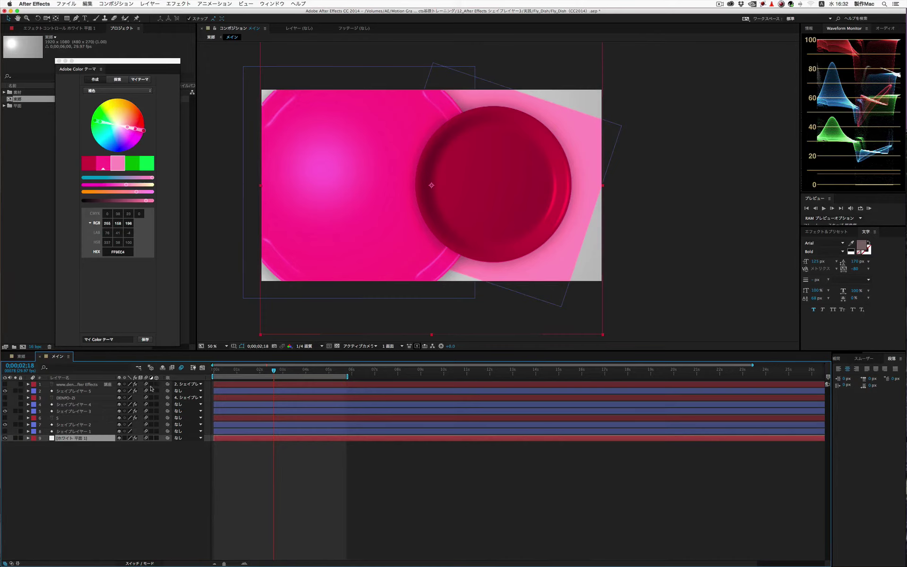
Apply Gaussian Blur (ブラー(ガウス)) of 12 to the large pink circle, シェイプレイヤー 3
{"action": "left_click", "coordinate": [76, 391]}
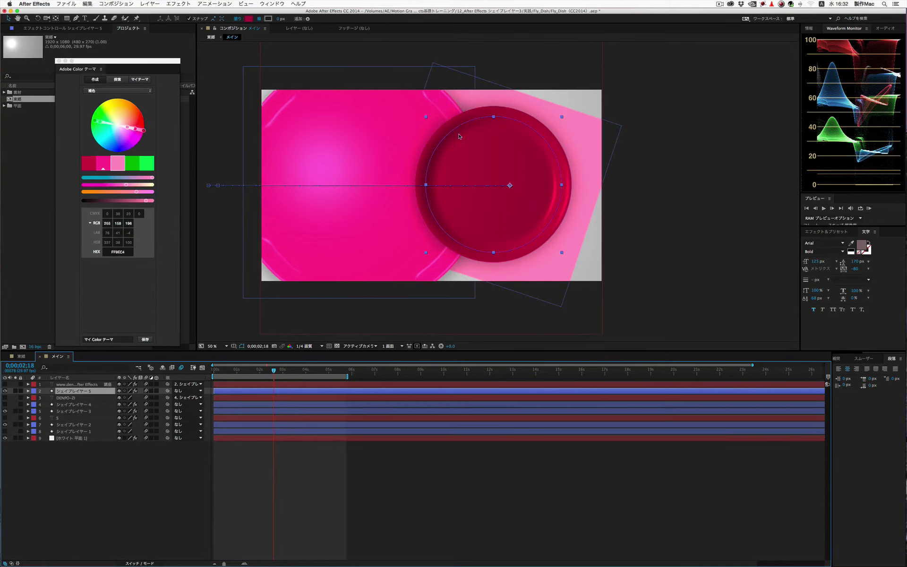
{"action": "left_click", "coordinate": [64, 412]}
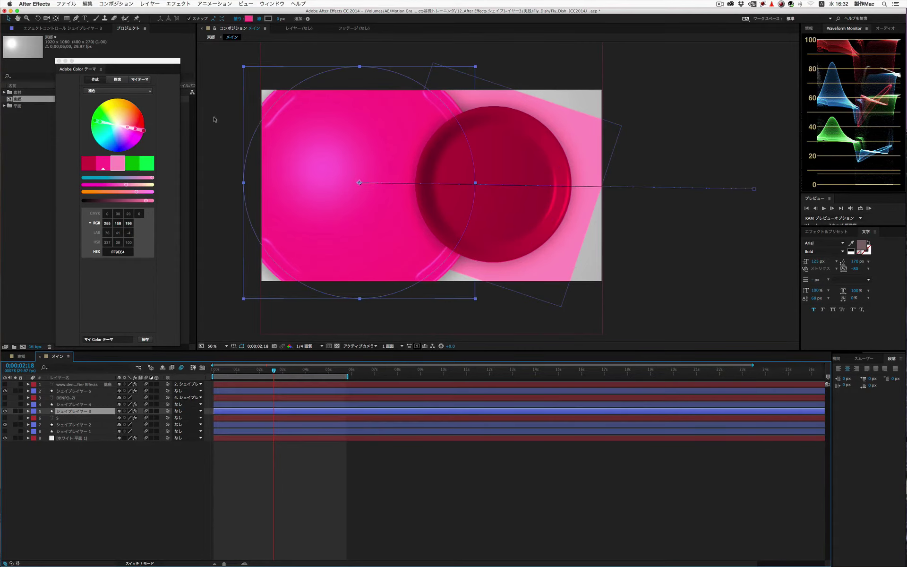
{"action": "left_click", "coordinate": [174, 3]}
{"action": "left_click", "coordinate": [178, 19]}
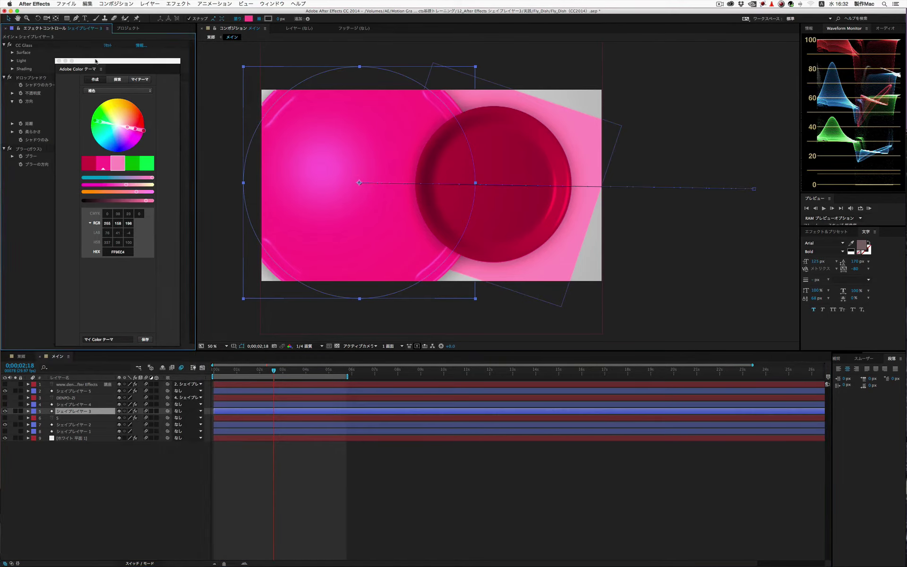
{"action": "left_click_drag", "start_coordinate": [97, 59], "coordinate": [127, 476]}
{"action": "left_click", "coordinate": [107, 158]}
{"action": "type", "text": "12"}
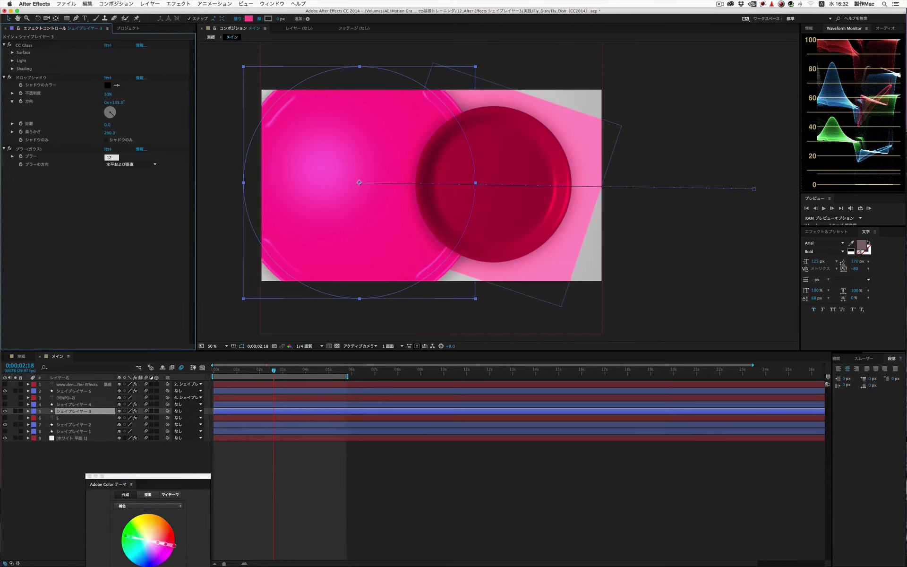
{"action": "key", "text": "Return"}
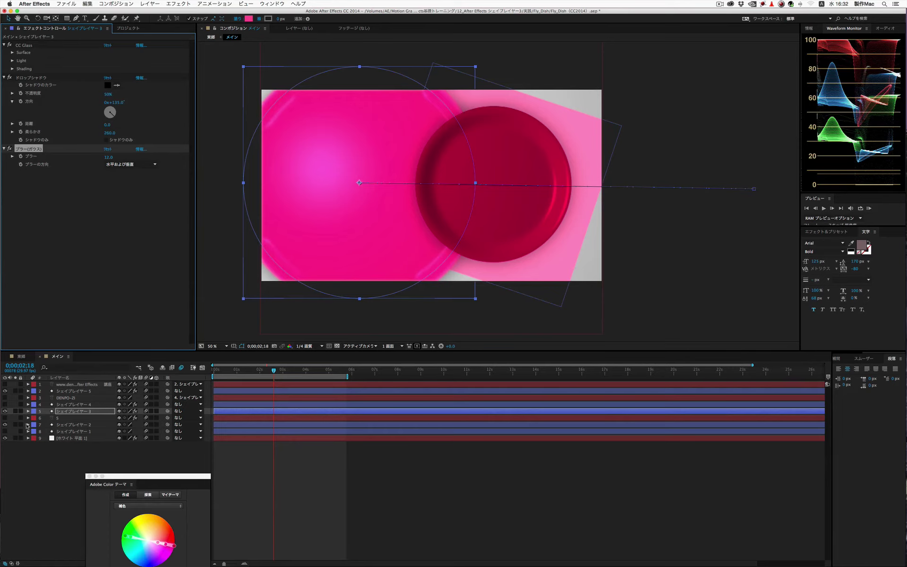
{"action": "left_click", "coordinate": [69, 425]}
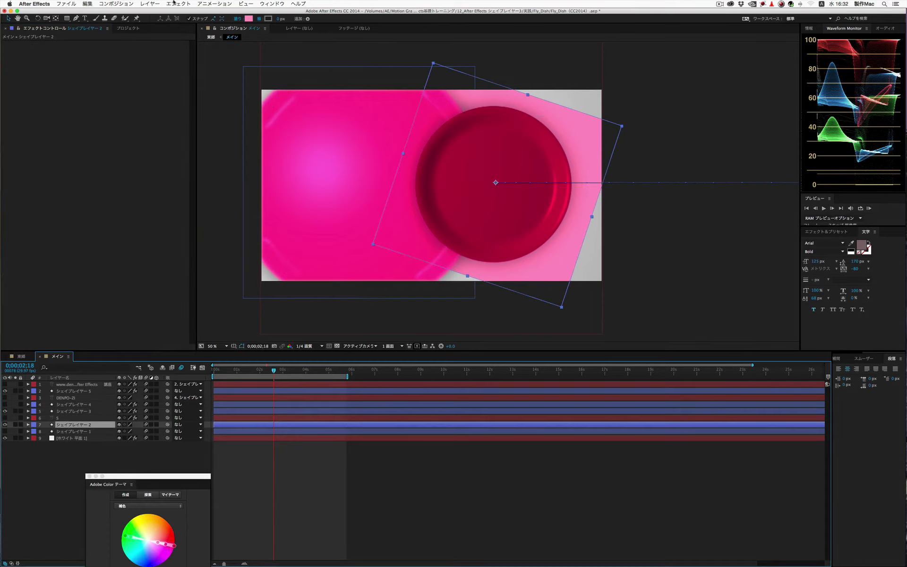
Apply Gaussian Blur of 30 to the tilted pink square, シェイプレイヤー 2
{"action": "left_click", "coordinate": [153, 4]}
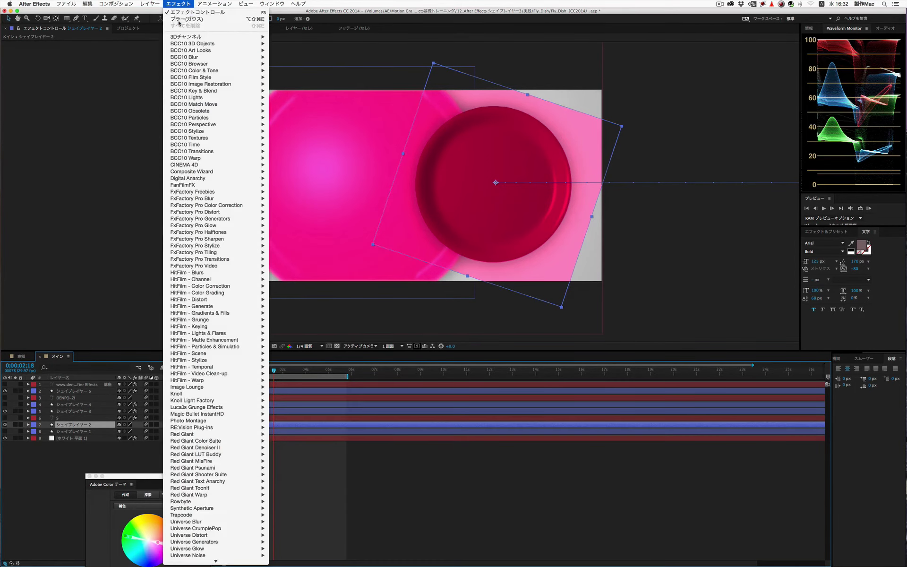
{"action": "left_click", "coordinate": [189, 19]}
{"action": "left_click", "coordinate": [107, 54]}
{"action": "type", "text": "30"}
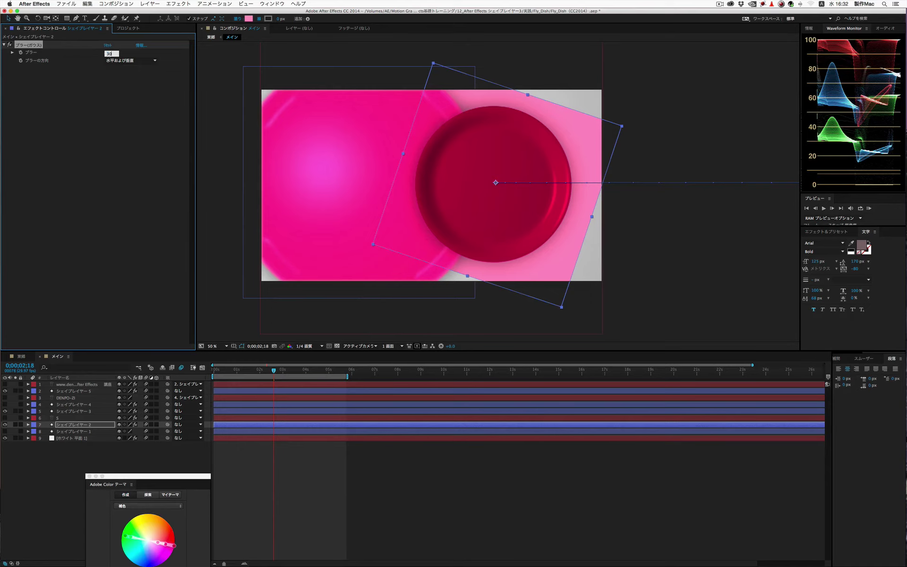
{"action": "key", "text": "Return"}
Deselect everything and turn visibility back on for layers 1–4, the title text and grey circle
{"action": "left_click", "coordinate": [133, 140]}
{"action": "left_click", "coordinate": [617, 91]}
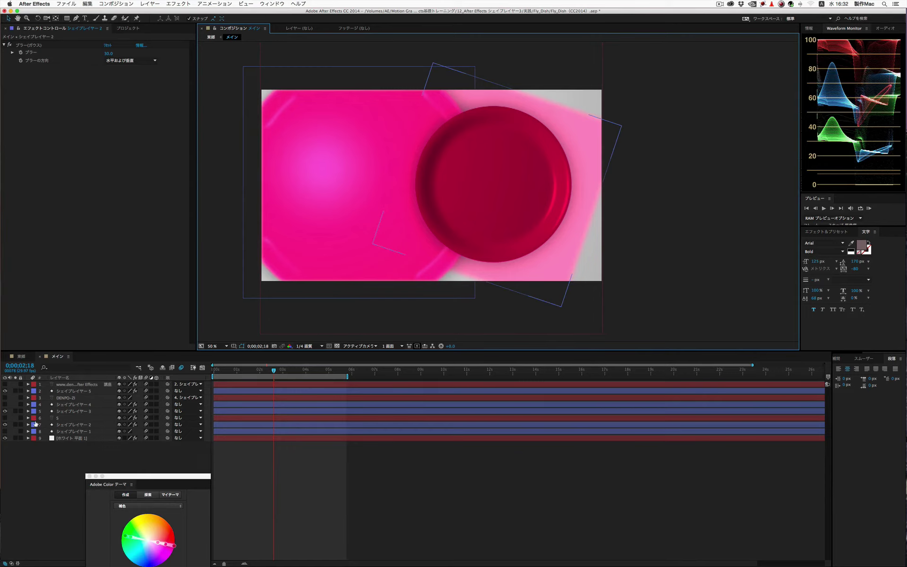
{"action": "left_click_drag", "start_coordinate": [5, 385], "coordinate": [5, 431]}
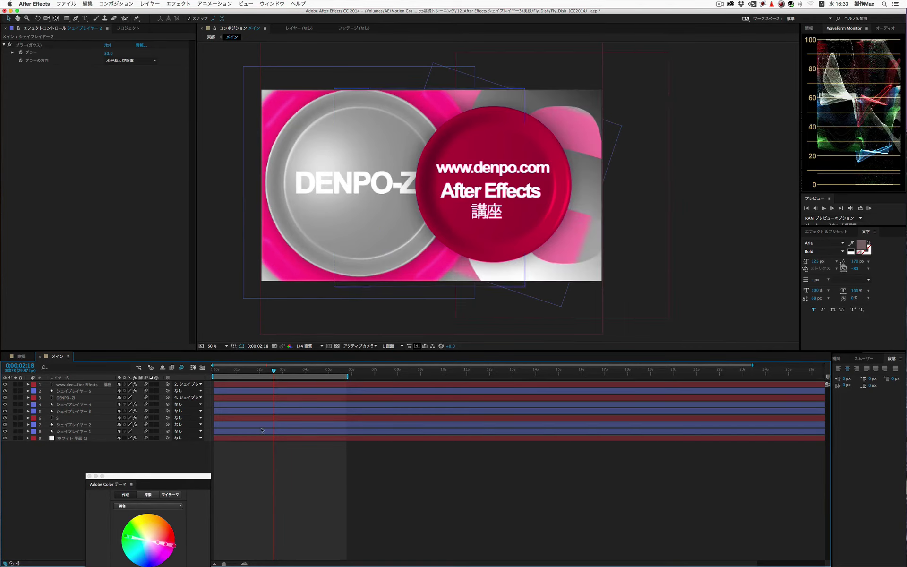
Apply Gaussian Blur of 10 to the circle layer シェイプレイヤー 4
{"action": "left_click", "coordinate": [359, 263]}
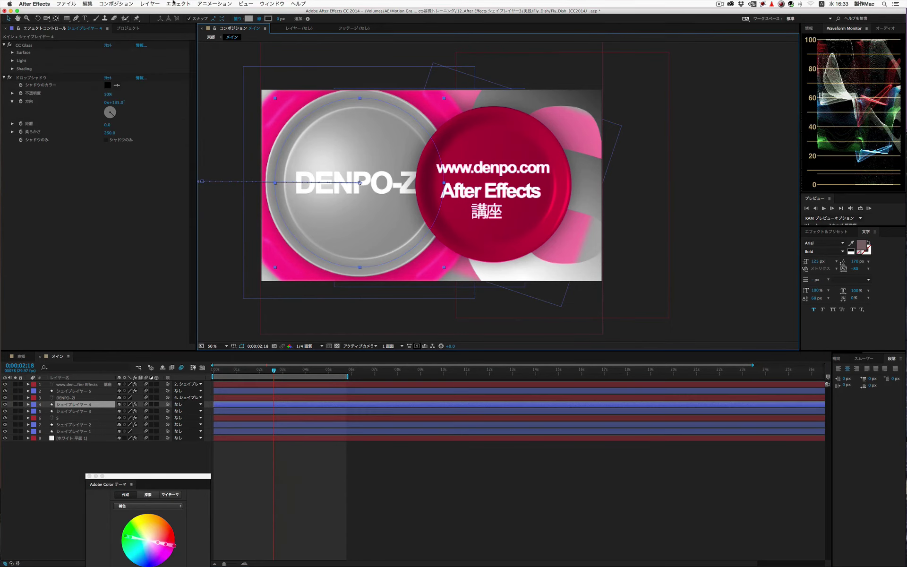
{"action": "left_click", "coordinate": [173, 3]}
{"action": "left_click", "coordinate": [199, 22]}
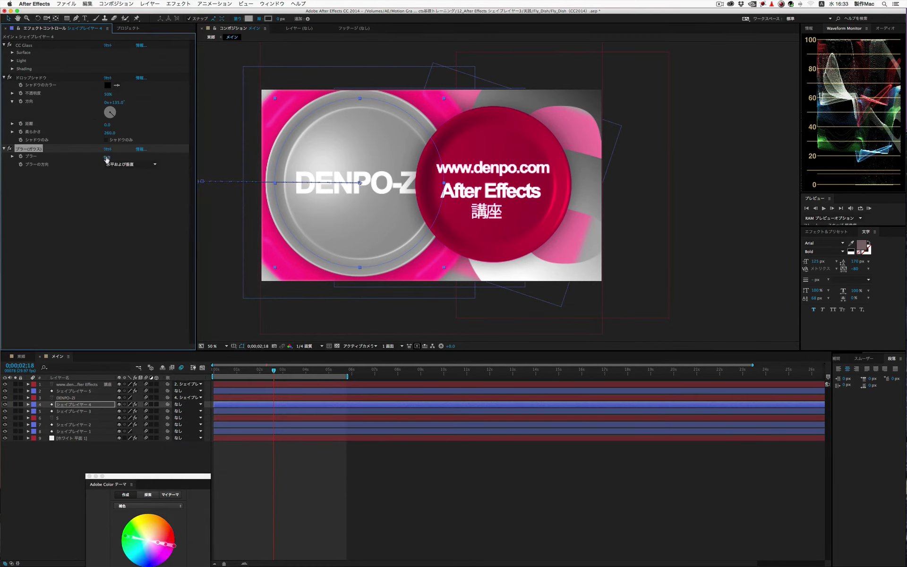
{"action": "left_click", "coordinate": [106, 158]}
{"action": "type", "text": "30"}
{"action": "key", "text": "Return"}
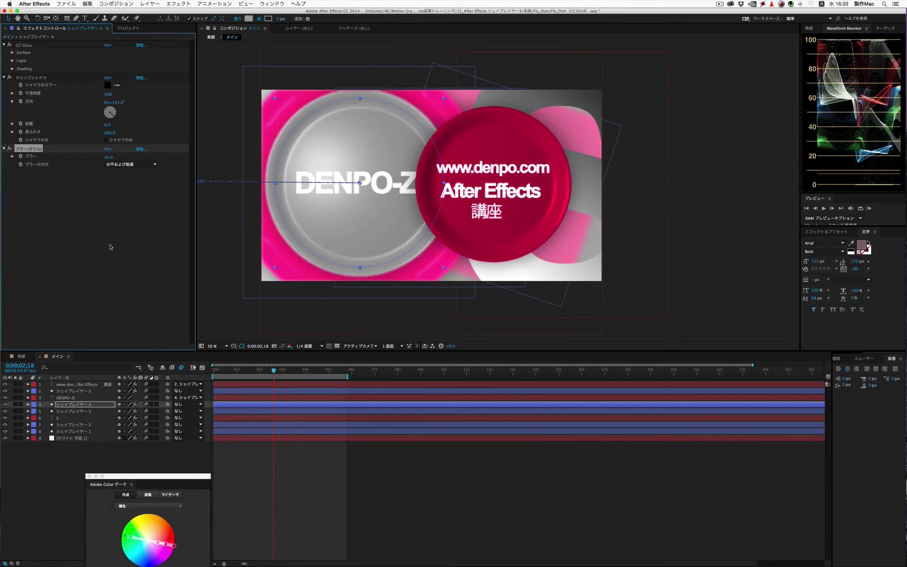
Move the playhead to 0;00;03;10 and select the S shape layer
{"action": "left_click", "coordinate": [110, 247]}
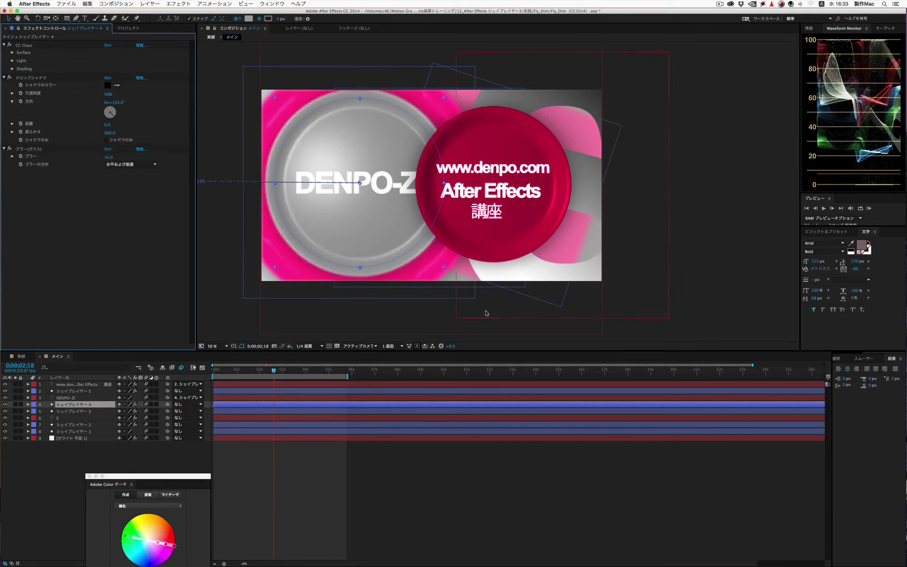
{"action": "left_click_drag", "start_coordinate": [283, 372], "coordinate": [291, 372]}
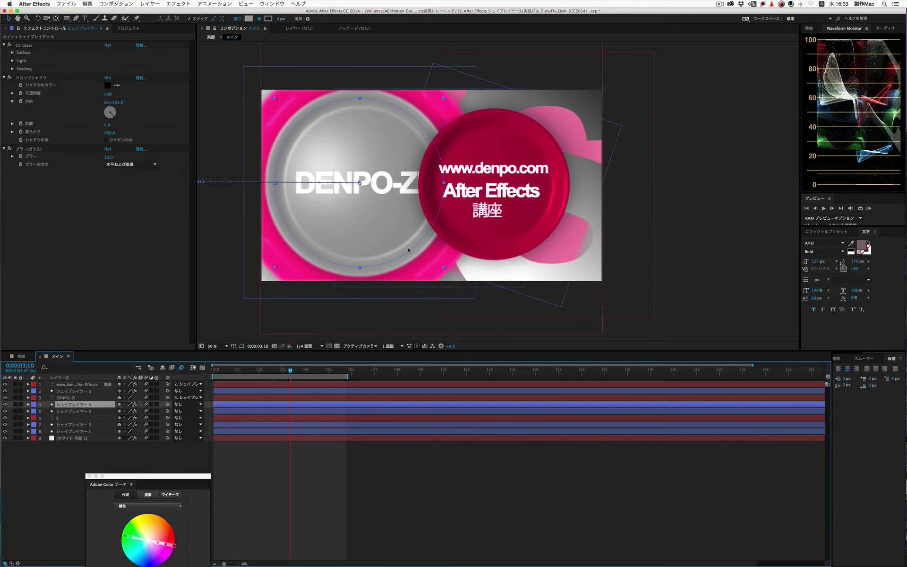
{"action": "left_click", "coordinate": [499, 271]}
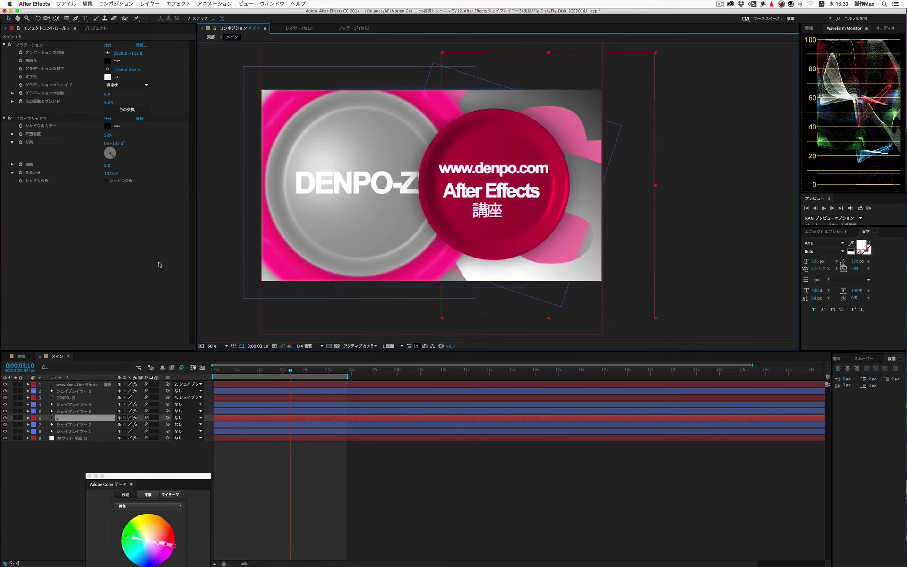
Apply Gaussian Blur of 25 to the grey S-shaped layer
{"action": "left_click", "coordinate": [178, 4]}
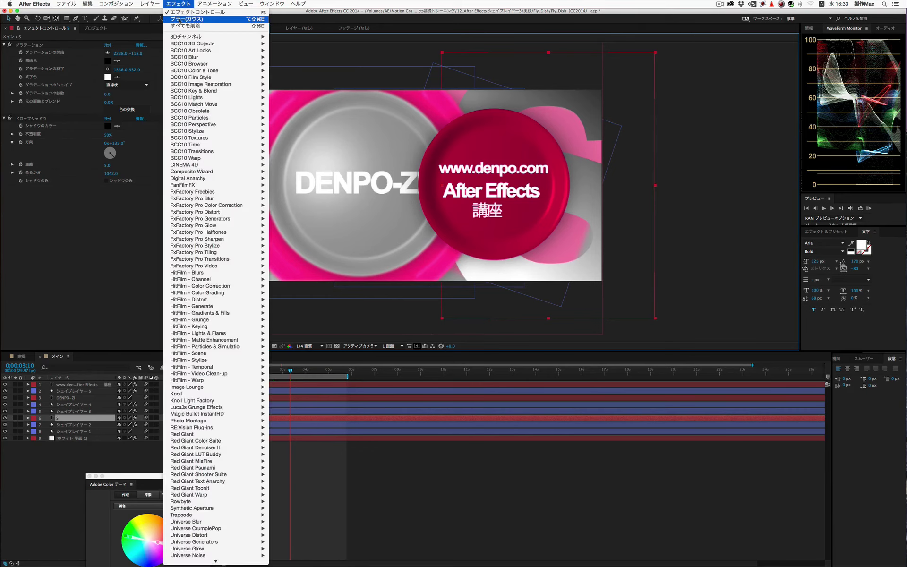
{"action": "left_click", "coordinate": [181, 22]}
{"action": "left_click", "coordinate": [108, 198]}
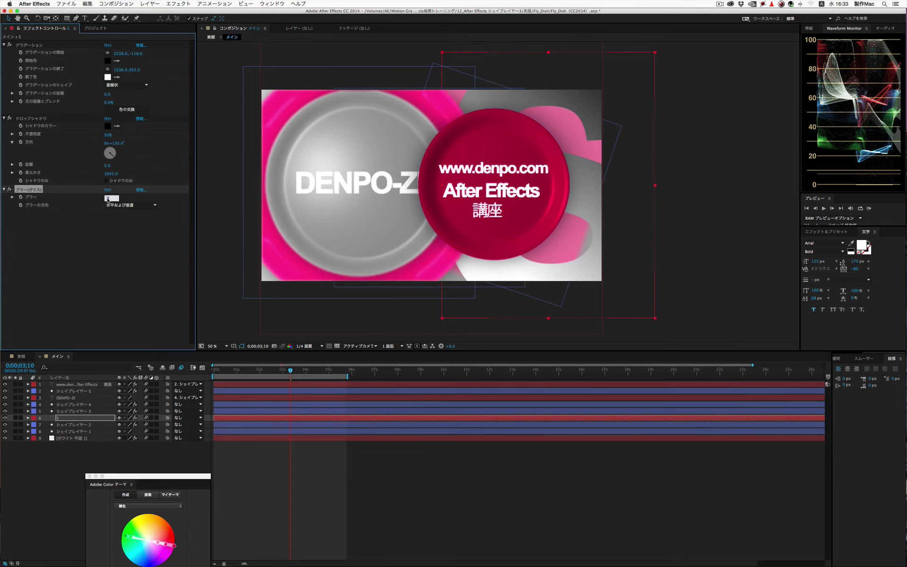
{"action": "type", "text": "25"}
{"action": "key", "text": "Return"}
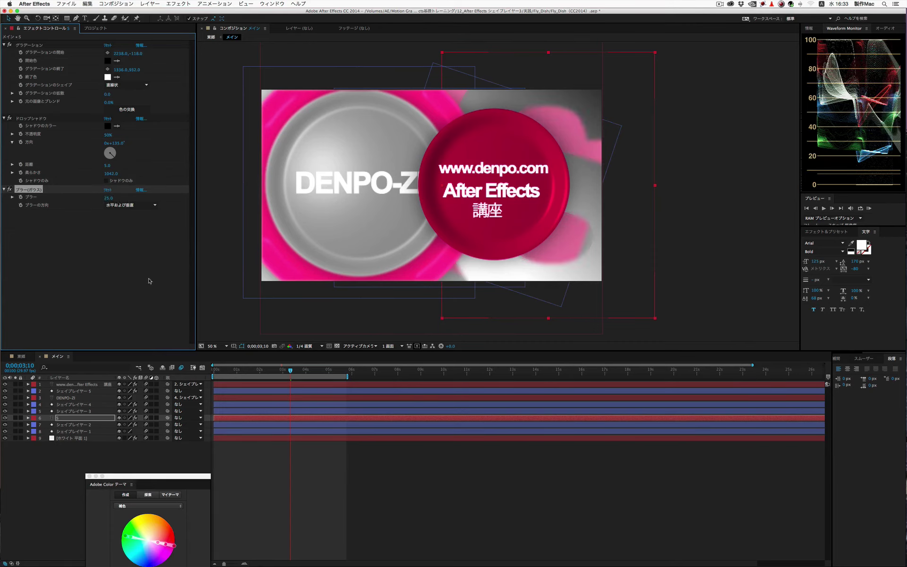
Deselect the effect and return the playhead to 0;00;00;00
{"action": "left_click", "coordinate": [186, 286]}
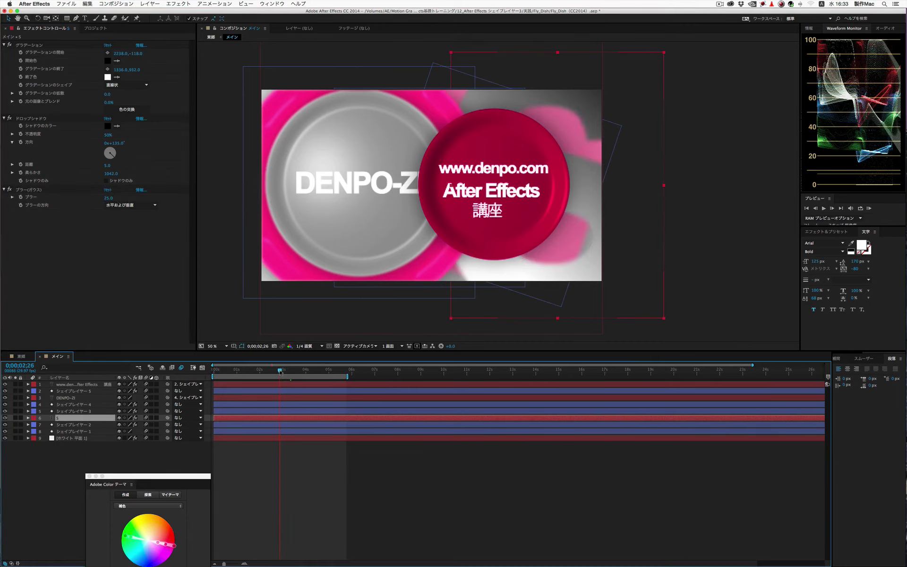
{"action": "left_click", "coordinate": [229, 371]}
{"action": "left_click_drag", "start_coordinate": [229, 372], "coordinate": [218, 372]}
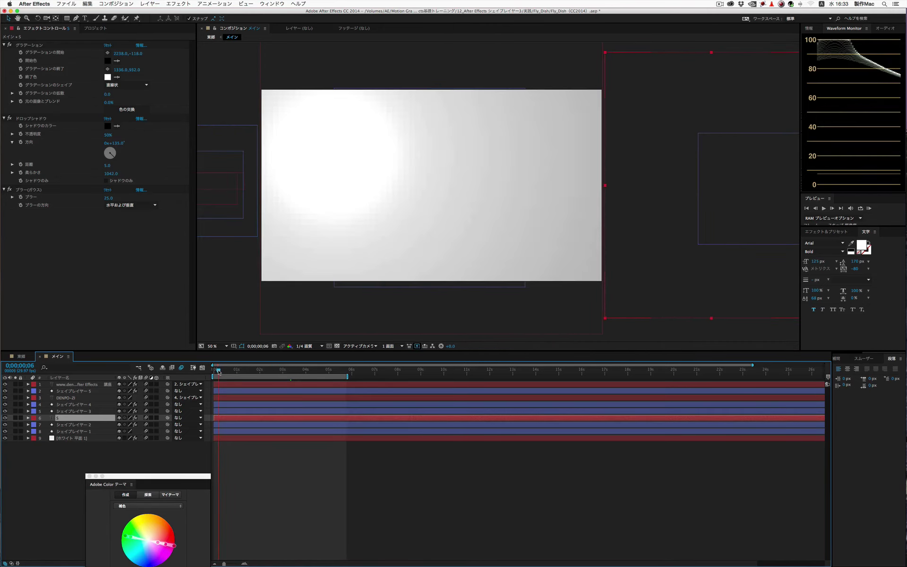